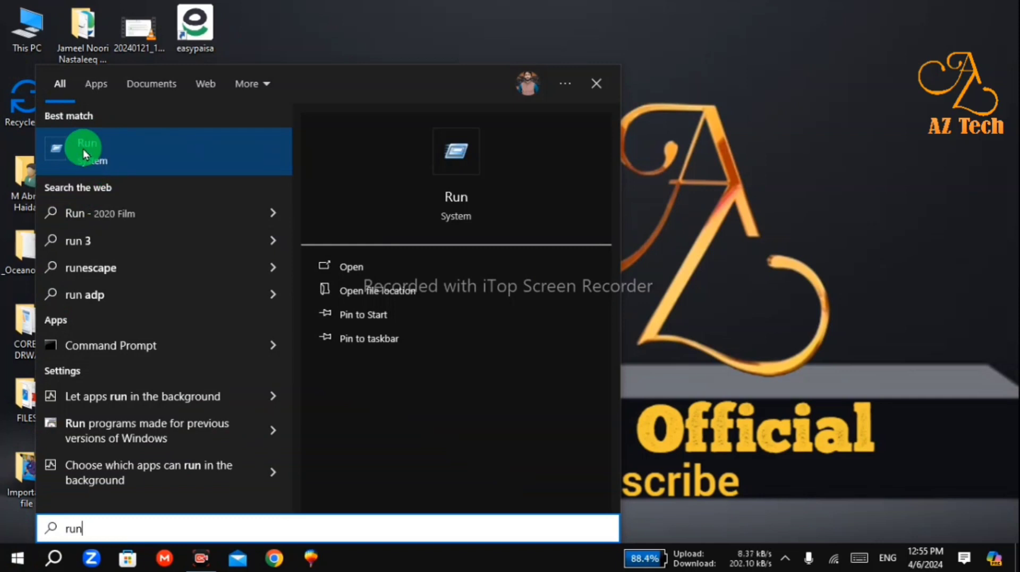
Step: Open Device Manager by running devmgmt.msc and maximize its window
left_click(83, 149)
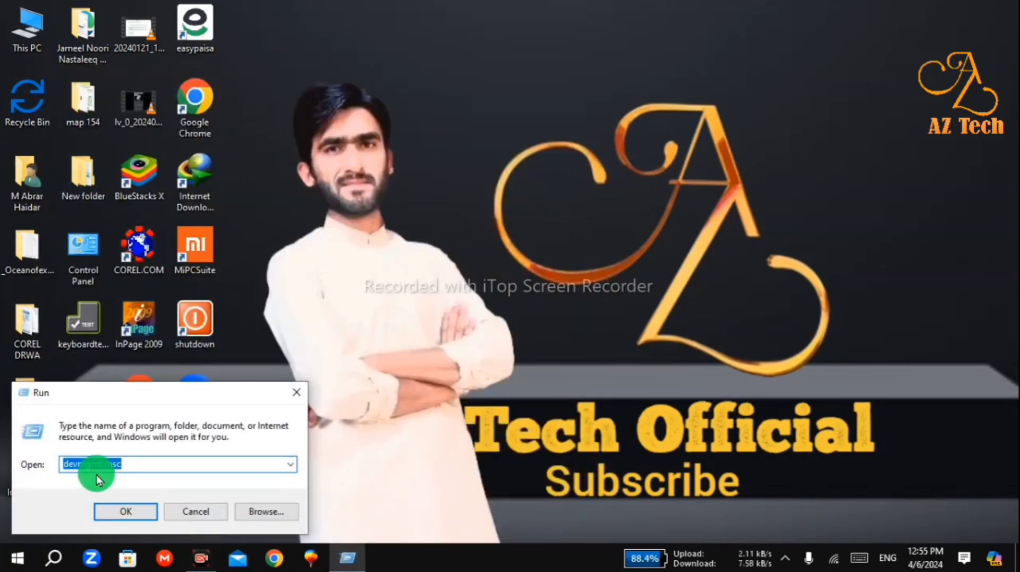
left_click(154, 462)
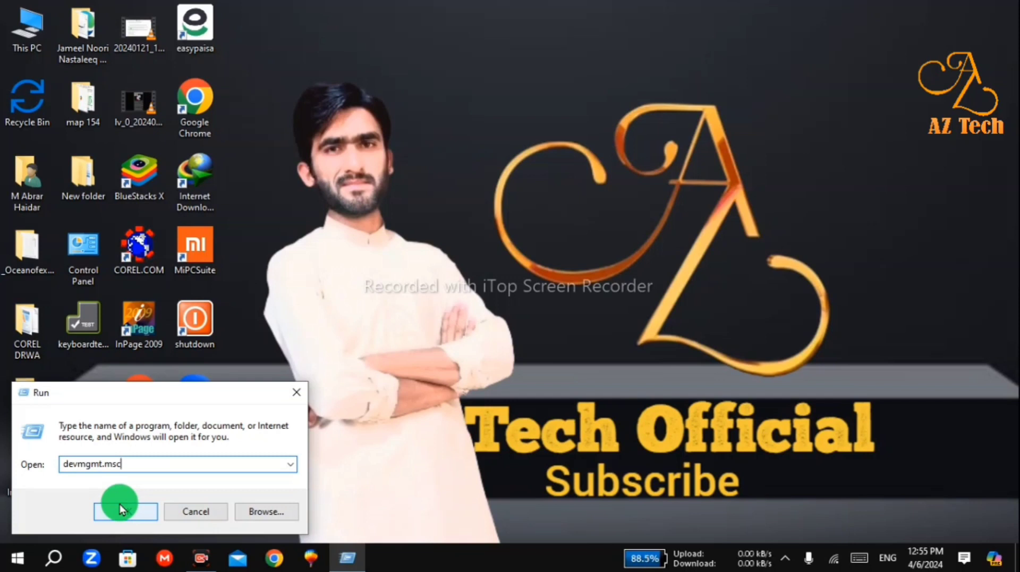
left_click(137, 515)
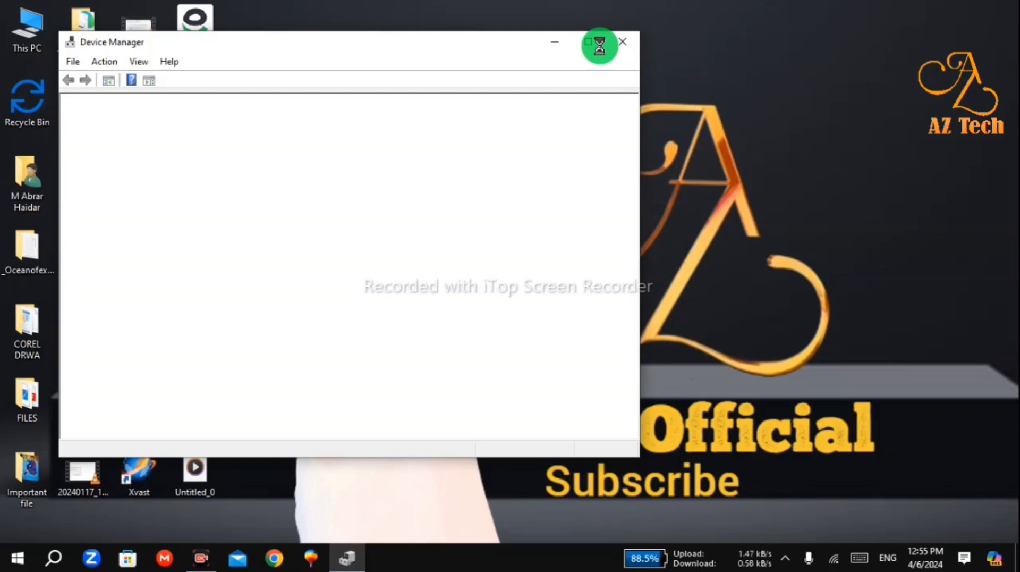
left_click(599, 42)
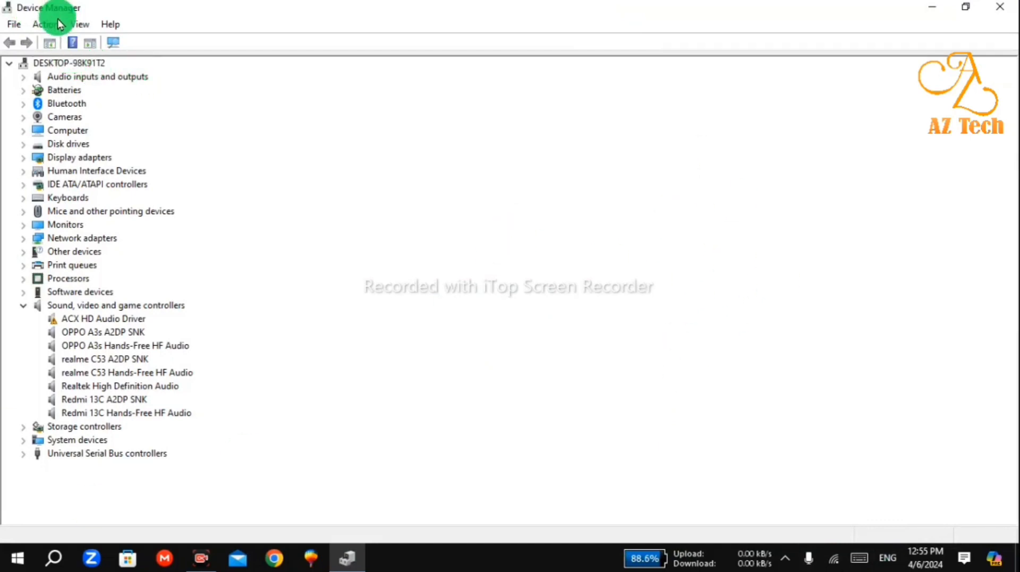
left_click(44, 28)
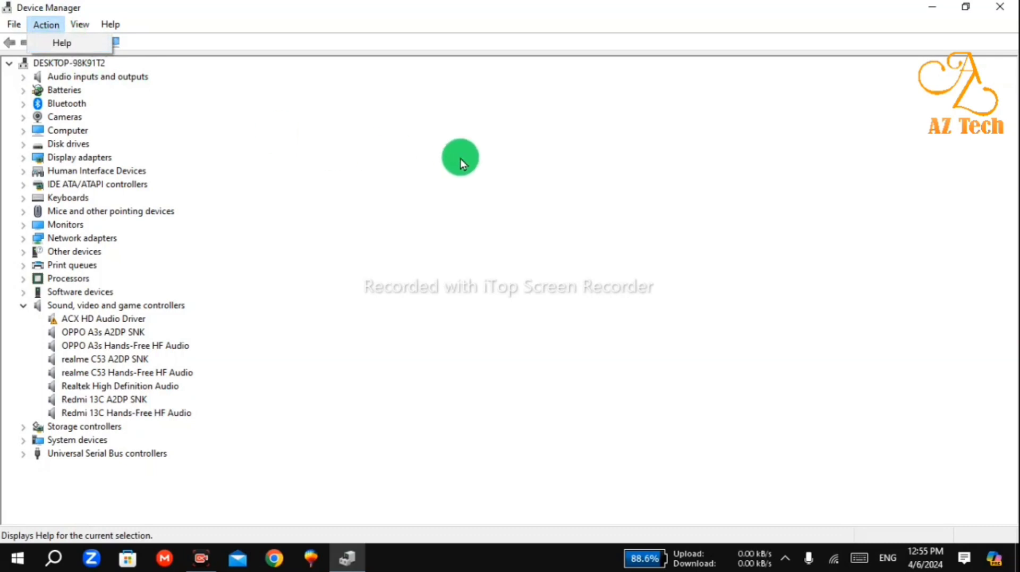
left_click(664, 223)
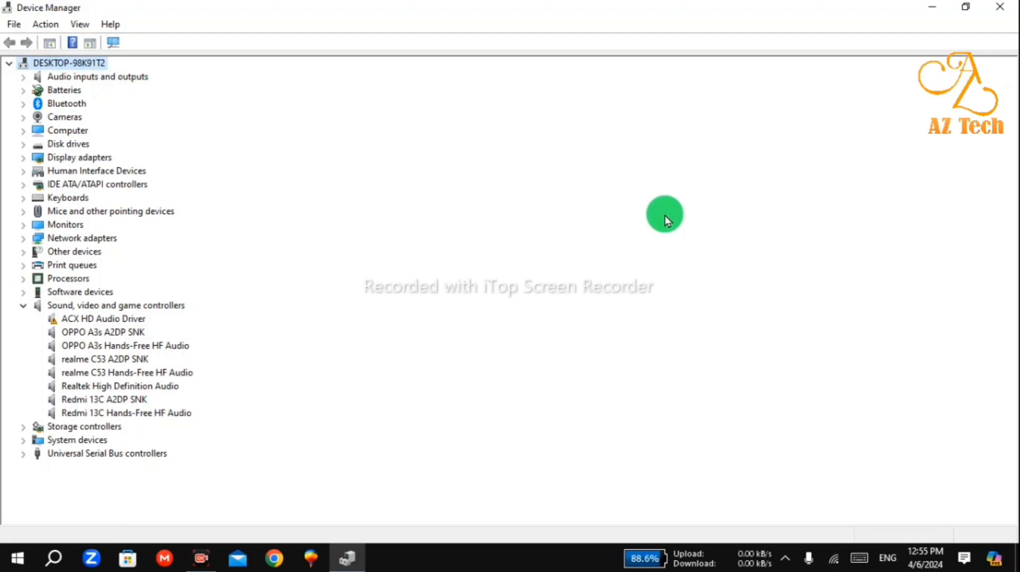
left_click(46, 25)
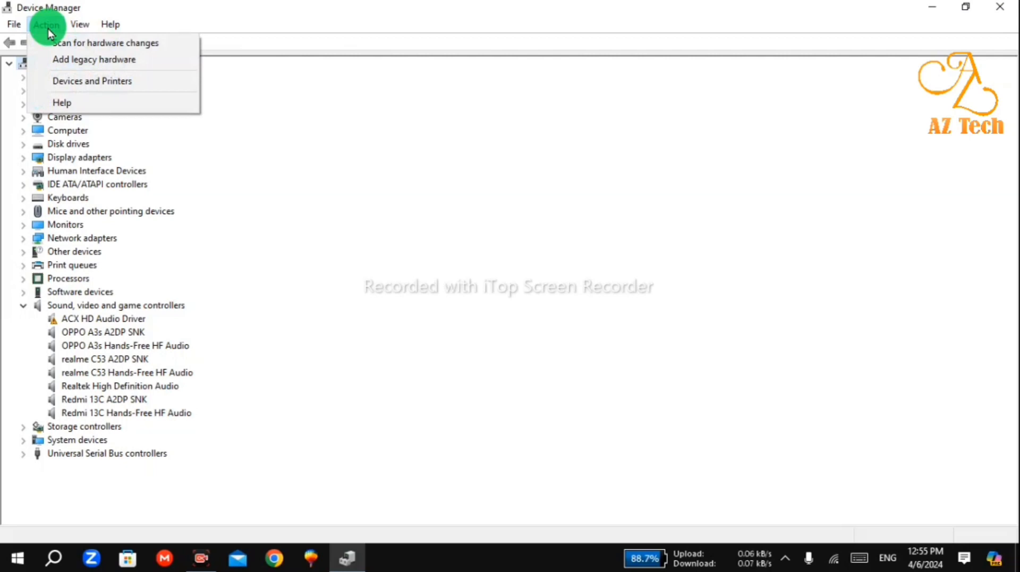
left_click(133, 68)
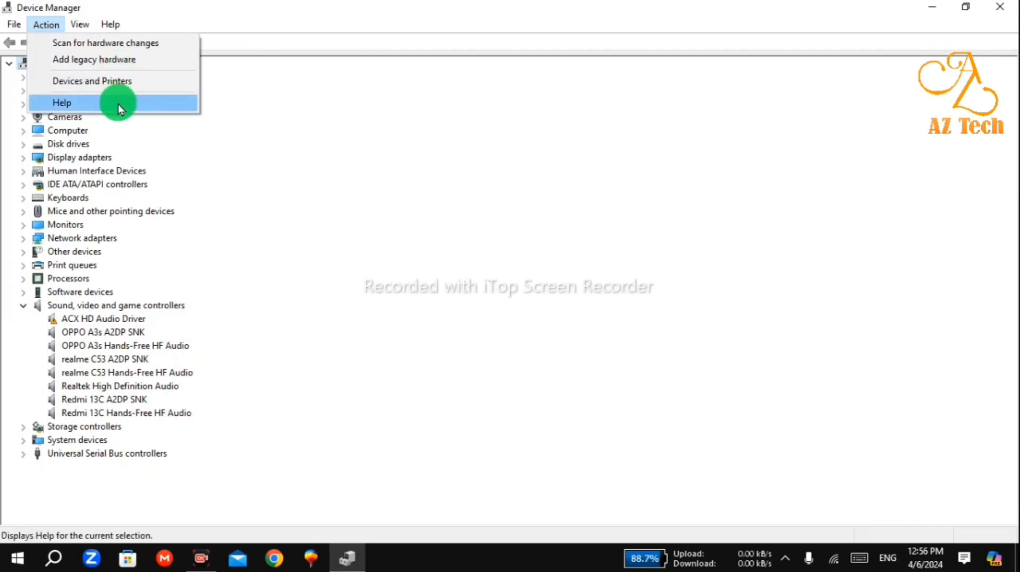
left_click(113, 60)
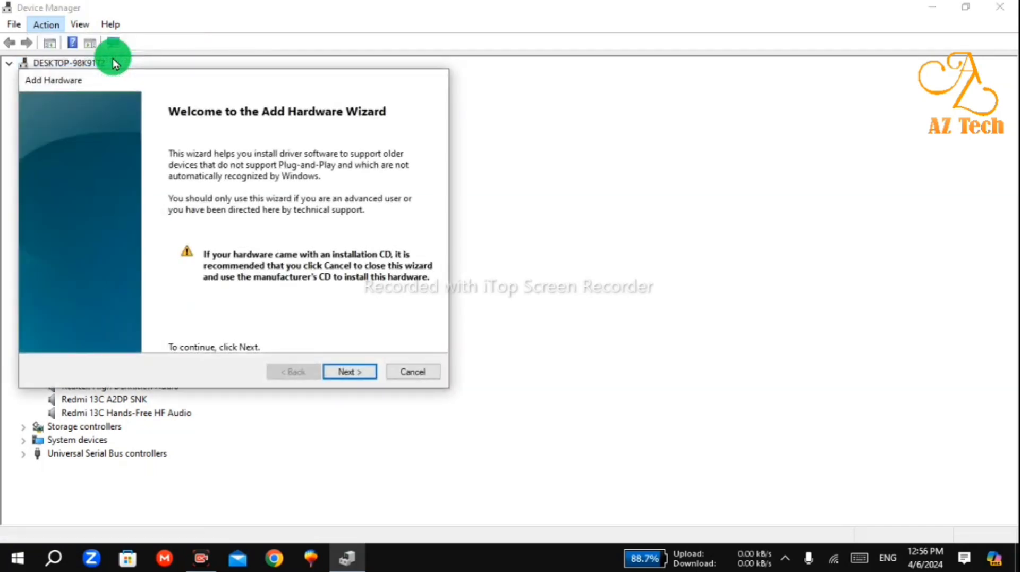
left_click(425, 372)
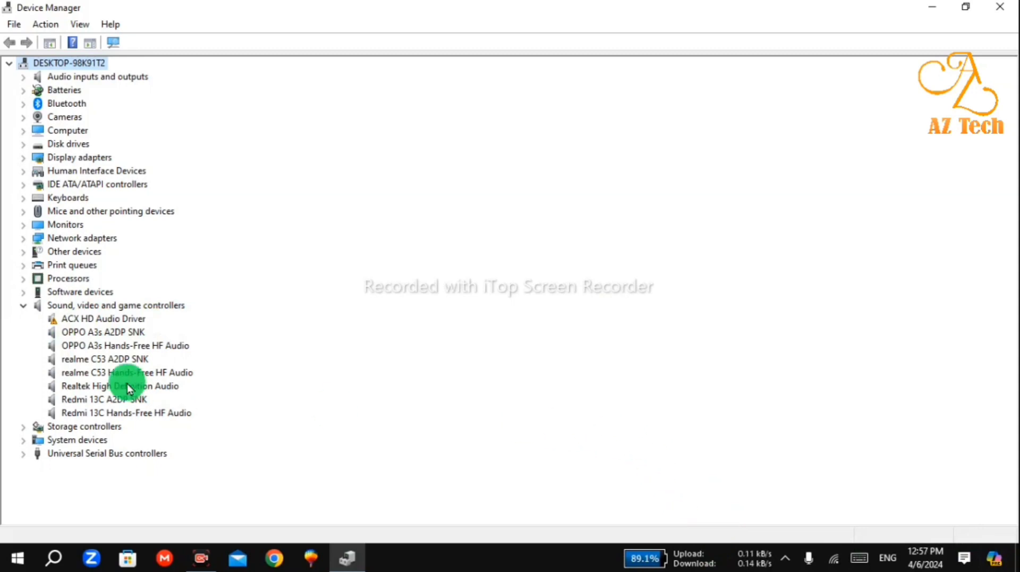
right_click(124, 324)
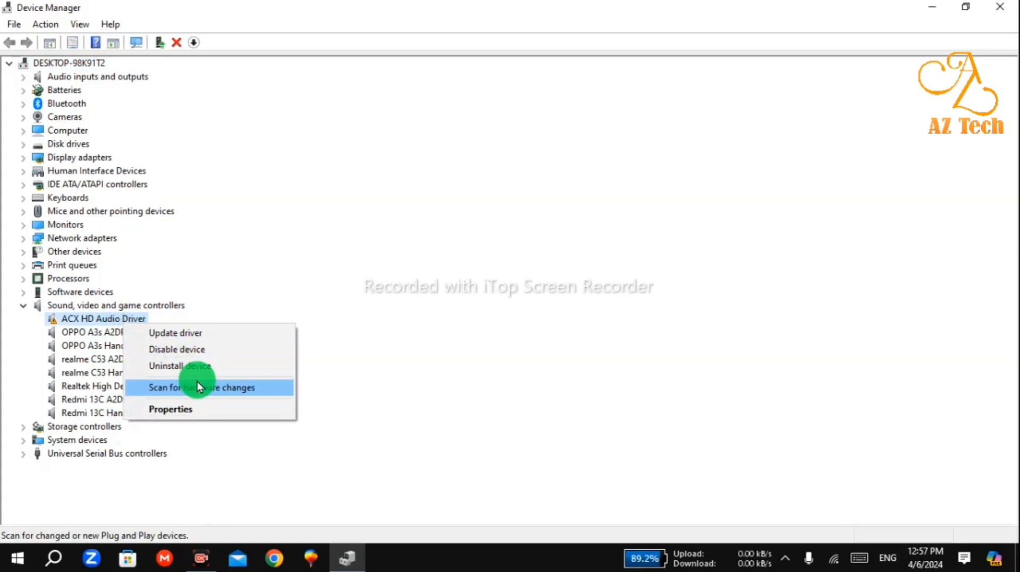
left_click(379, 498)
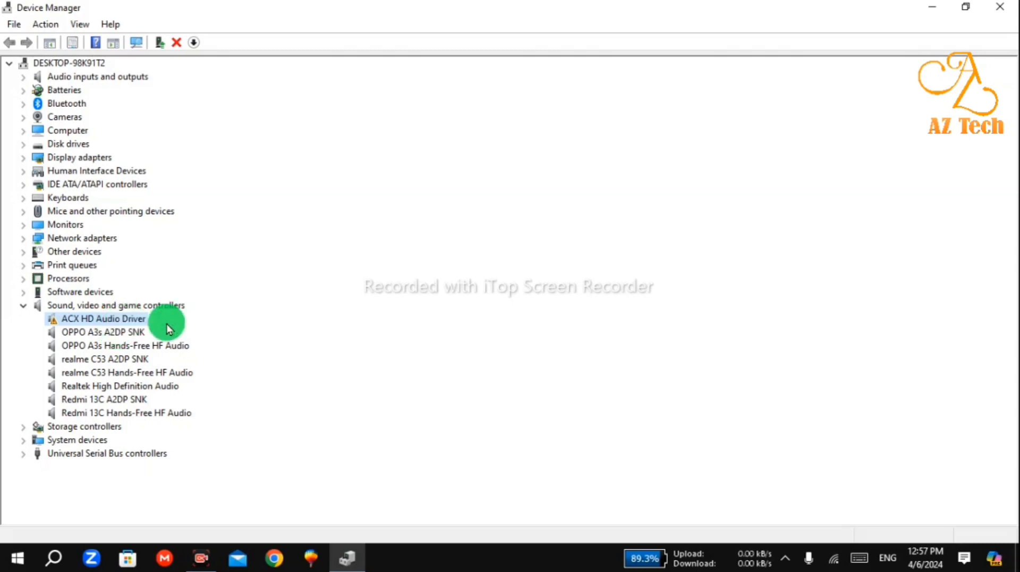
Step: Start adding legacy hardware, have the wizard search automatically, and continue to the list of common hardware types
left_click(47, 24)
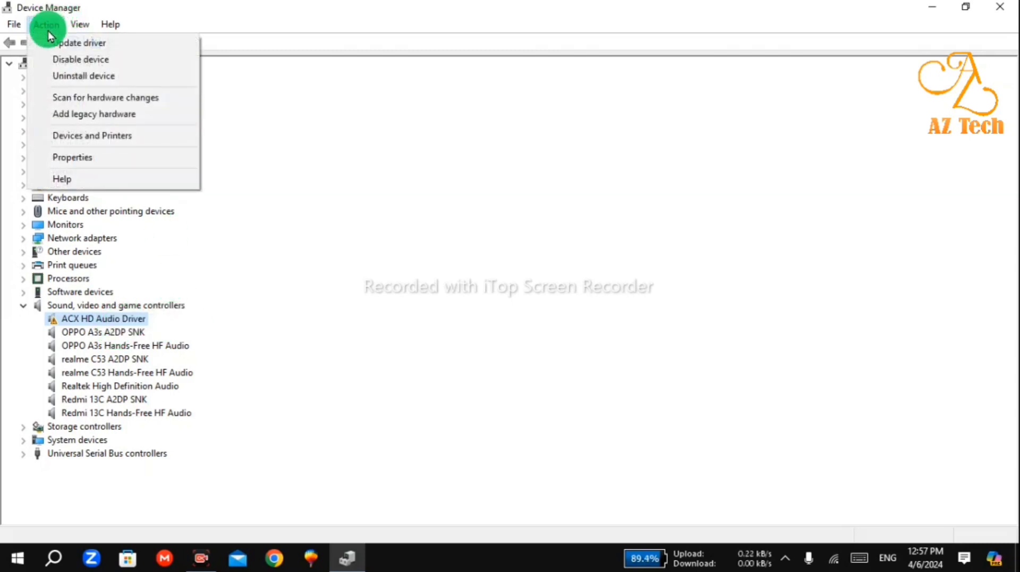
left_click(85, 116)
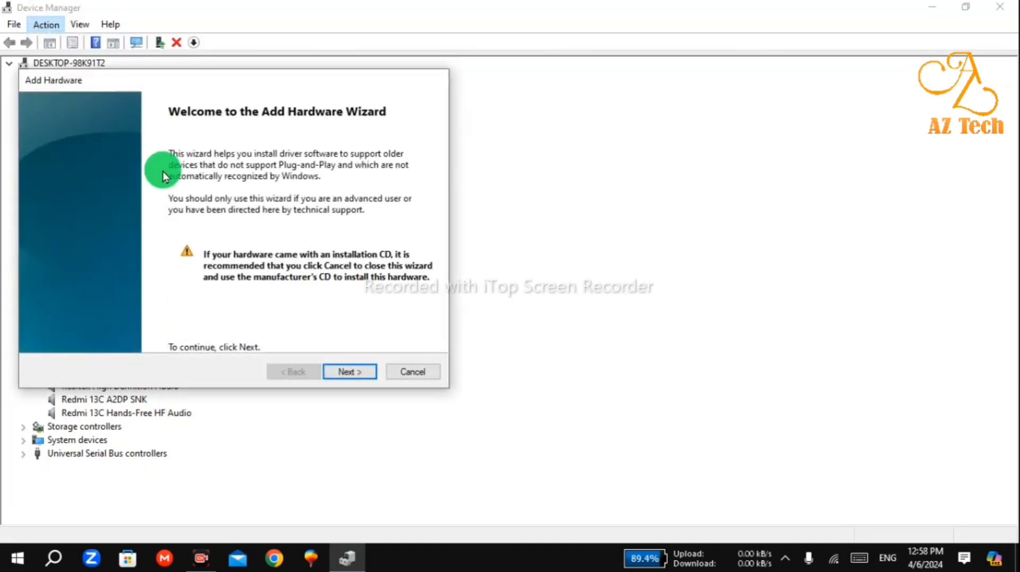
left_click(358, 370)
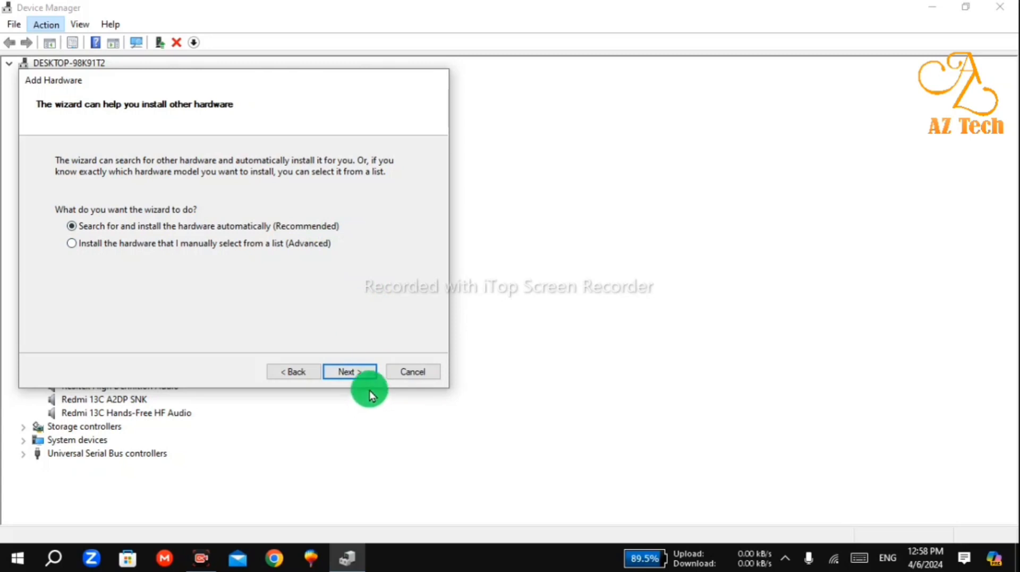
left_click(353, 369)
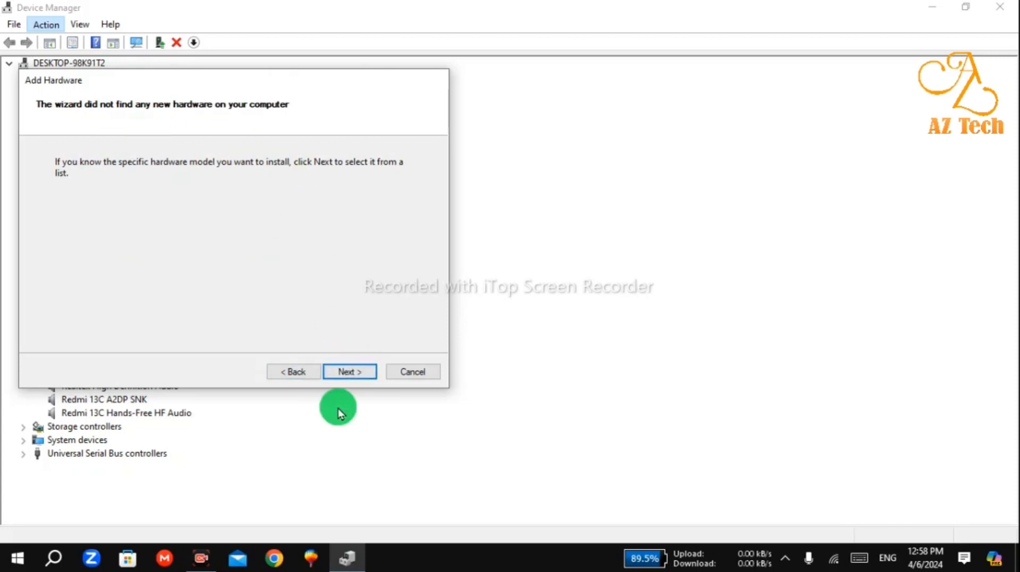
left_click(351, 376)
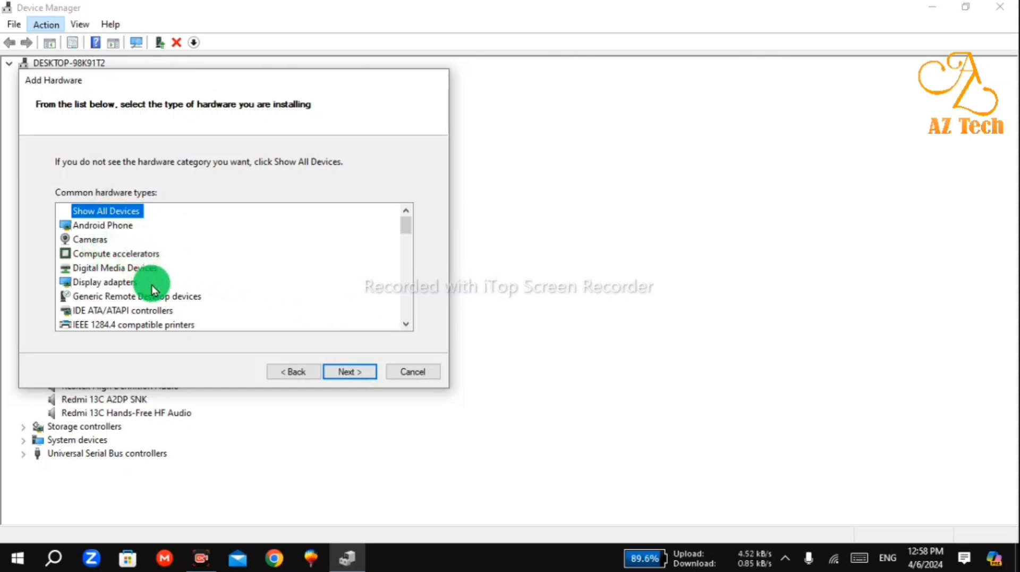
Step: Choose Sound, video and game controllers as the hardware type and proceed to the driver selection
left_click(408, 326)
left_click_drag(408, 325, 409, 326)
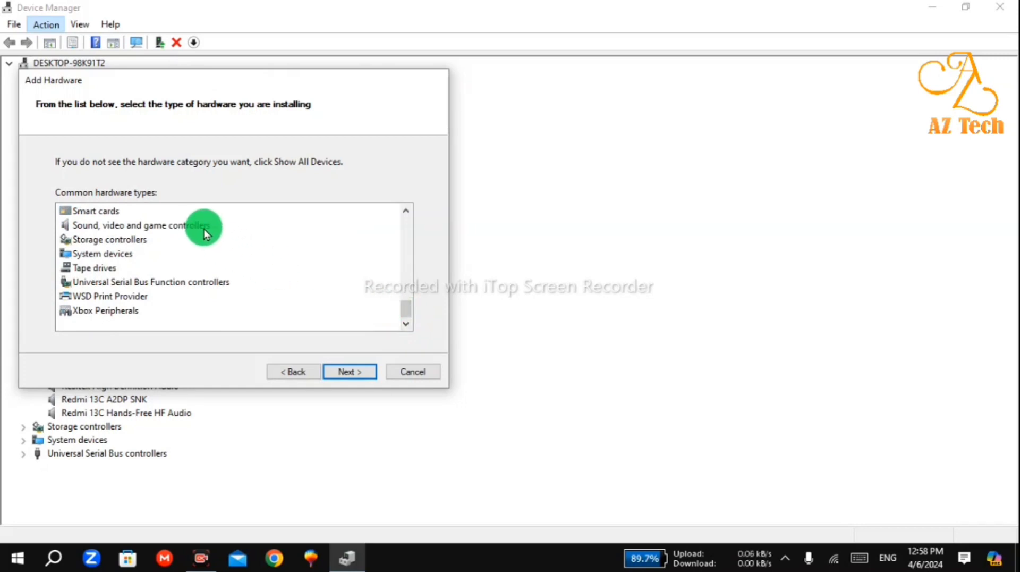
left_click(680, 516)
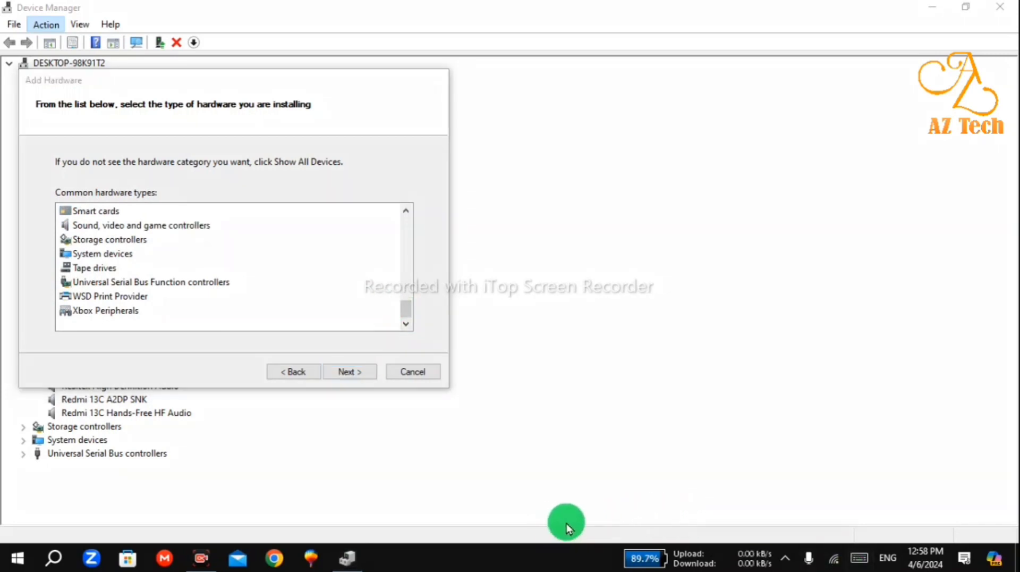
mouse_move(410, 101)
left_mouse_down()
mouse_move(347, 150)
mouse_move(181, 212)
left_mouse_up()
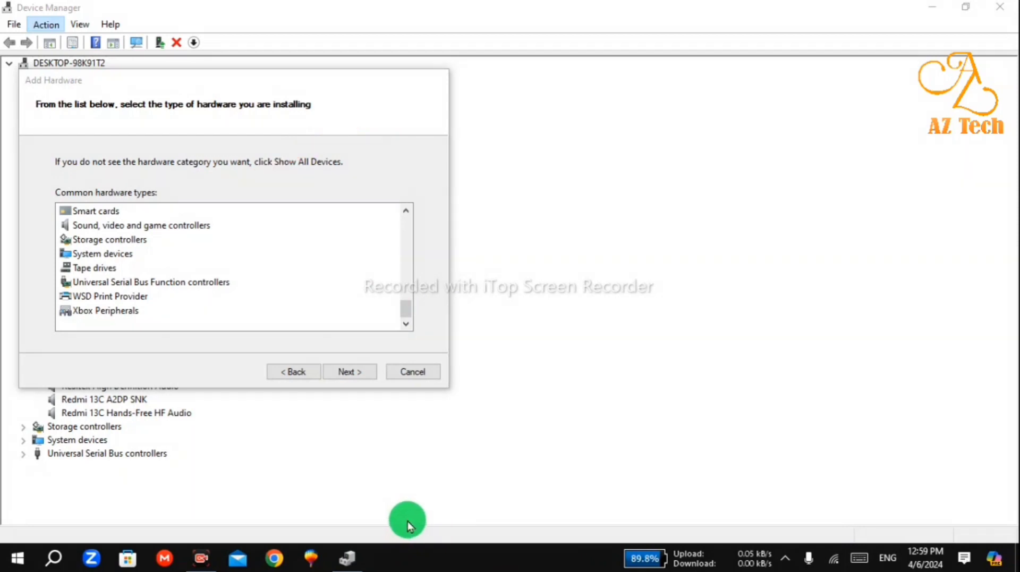
left_click(84, 227)
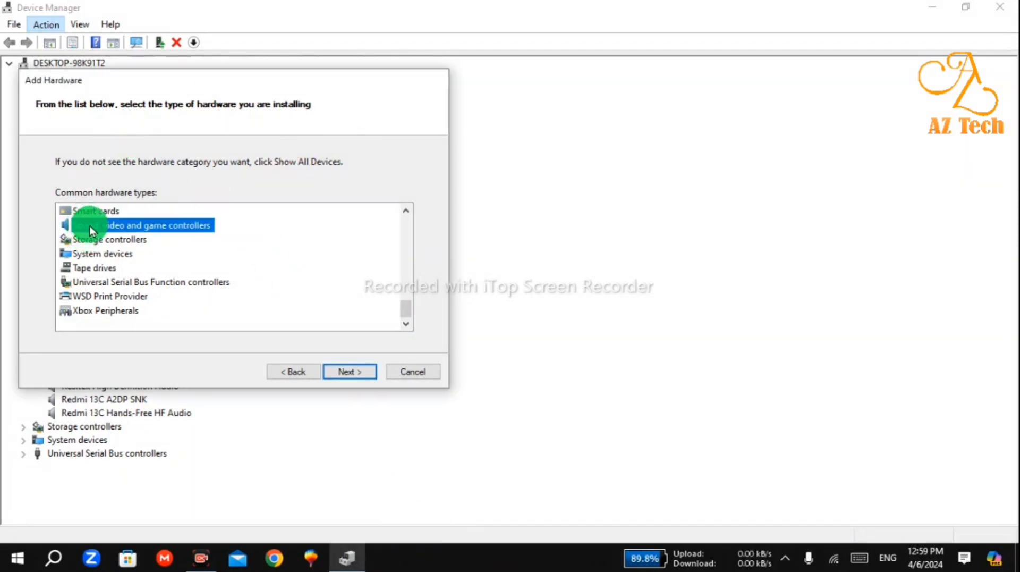
left_click(349, 377)
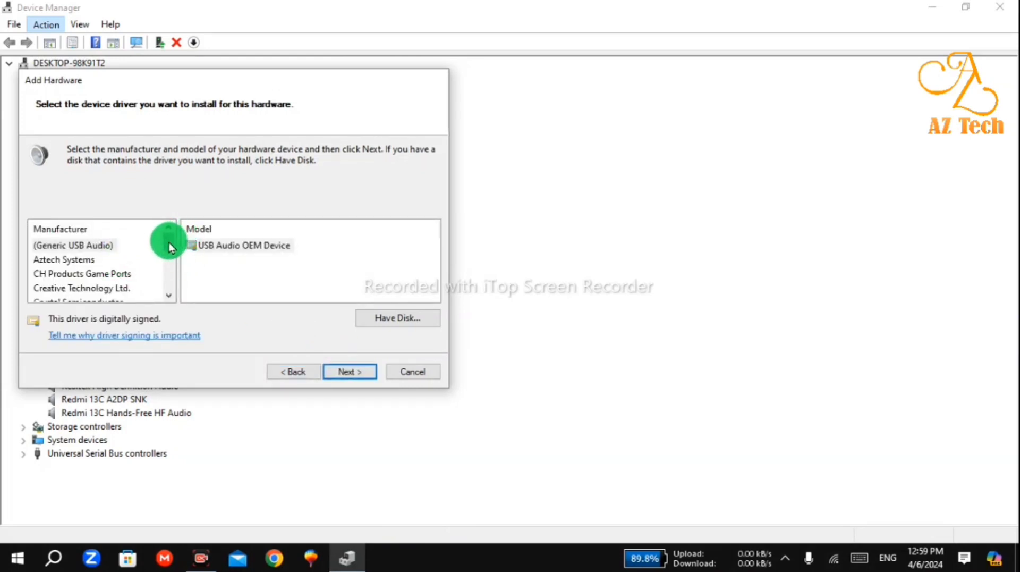
Step: Select the manufacturer Realtek and its Realtek High Definition Audio model as the driver
left_click_drag(169, 245, 168, 307)
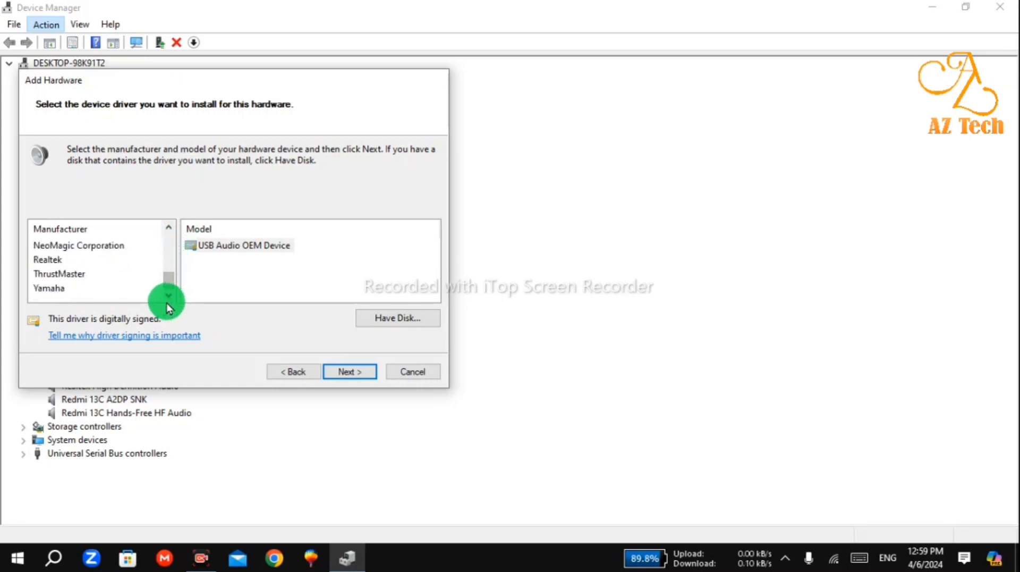
left_click(55, 262)
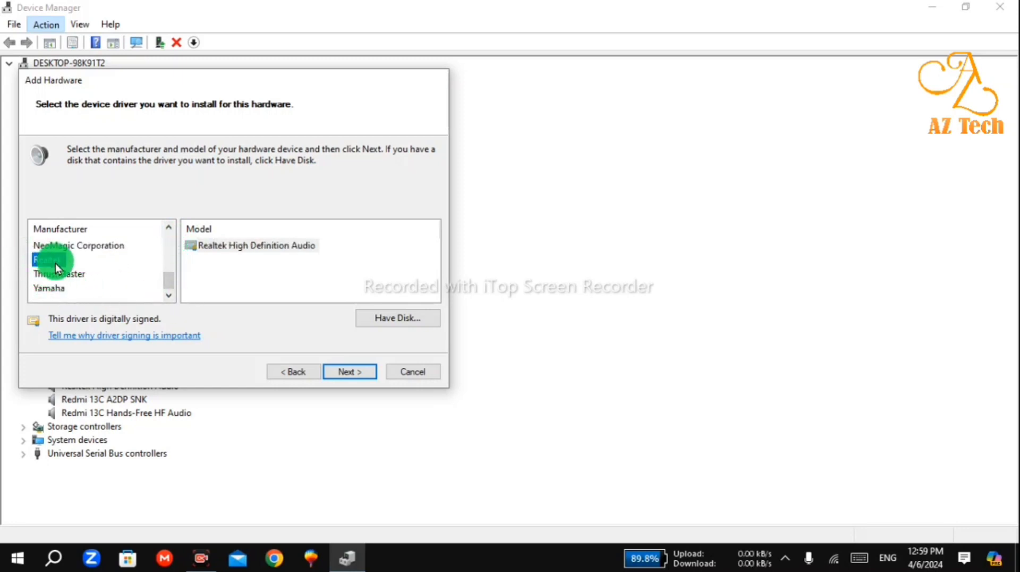
left_click(277, 255)
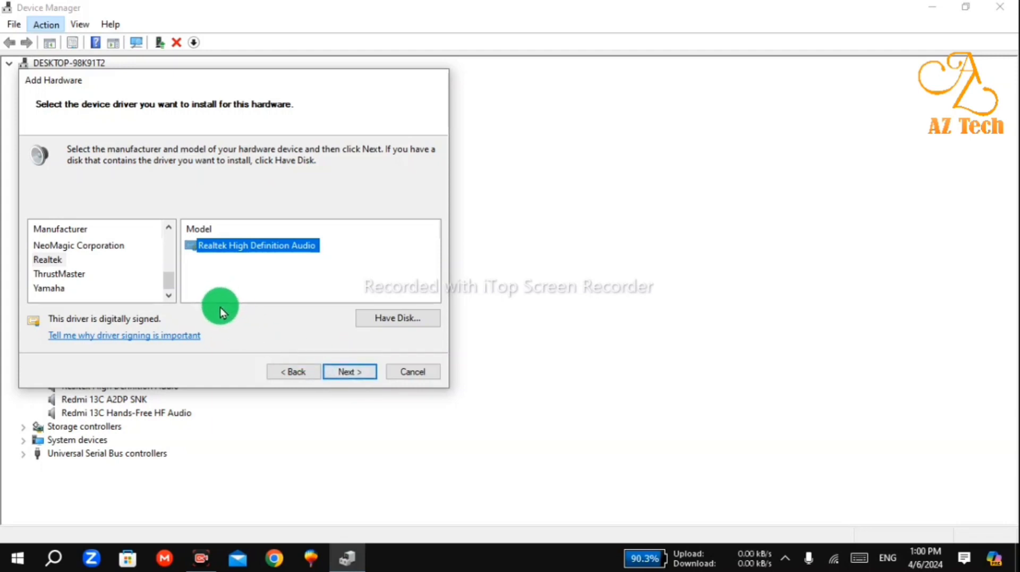
Step: Select the manufacturer Microsoft and its ACX HD Audio Driver model as the driver
left_click_drag(173, 285, 173, 236)
left_click(169, 296)
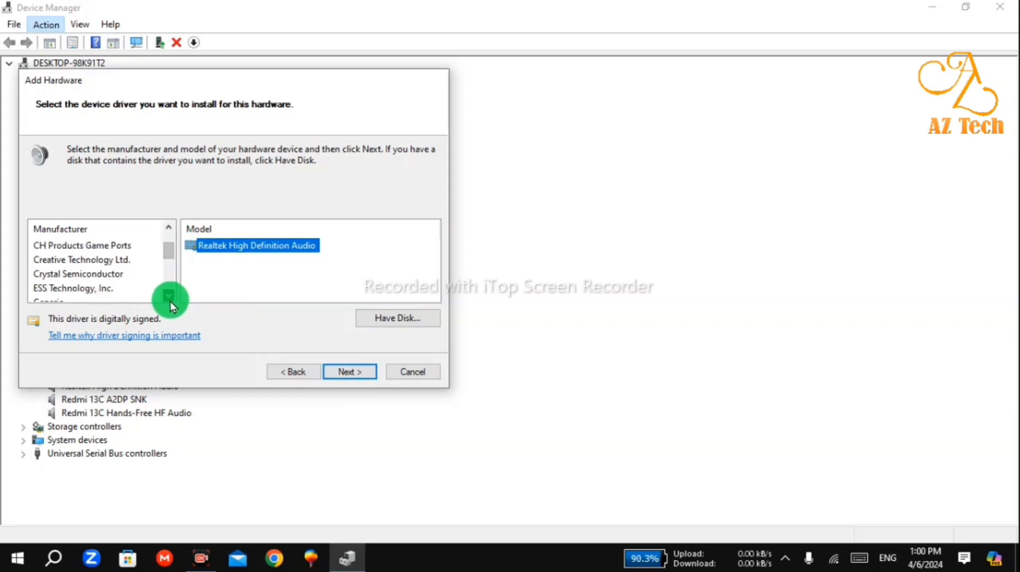
left_click(168, 297)
left_click(170, 299)
left_click(169, 296)
left_click(169, 296)
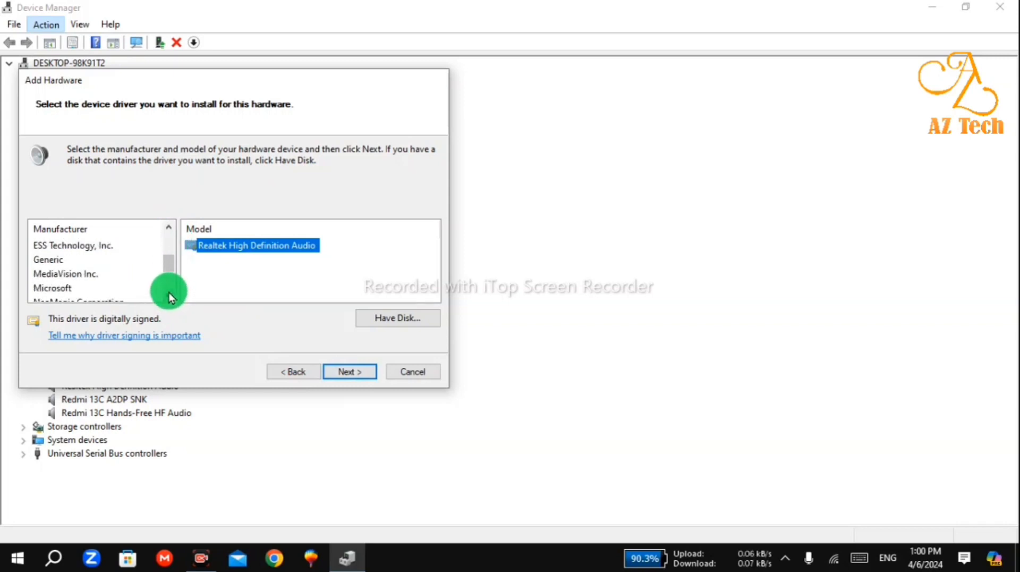
left_click(168, 295)
left_click(40, 271)
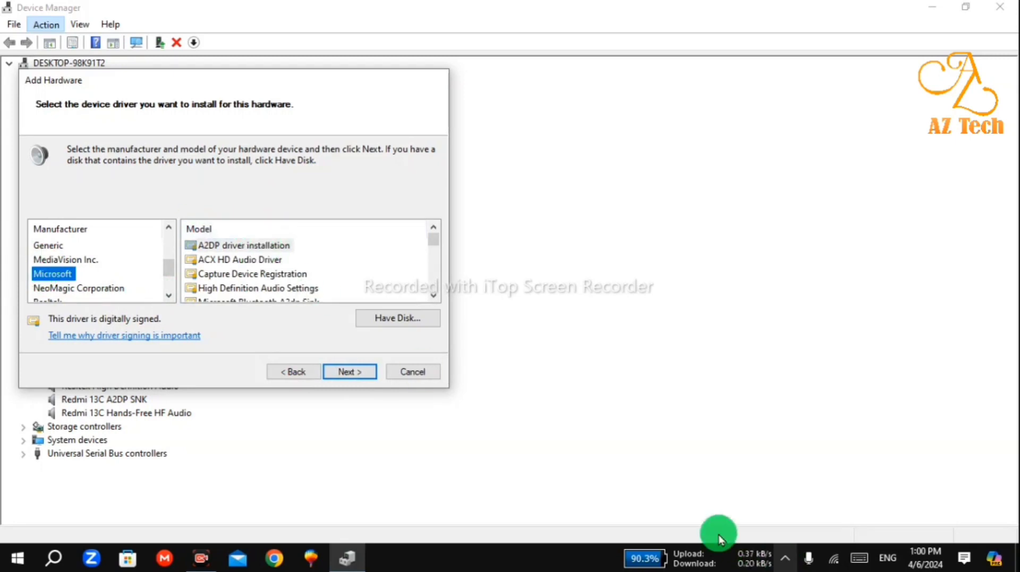
left_click(253, 262)
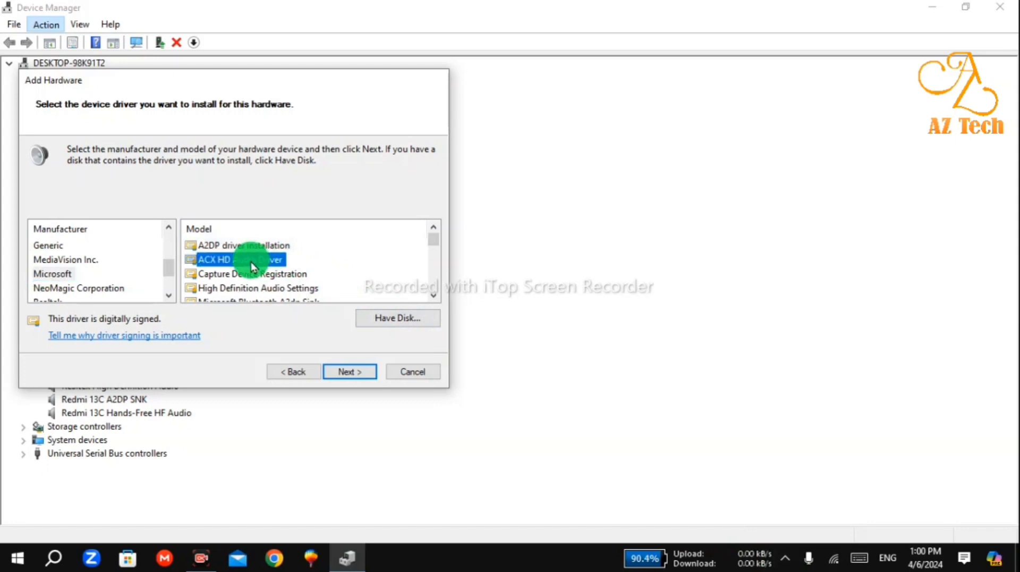
Step: Install the selected ACX HD Audio Driver and finish the Add Hardware wizard
left_click(364, 374)
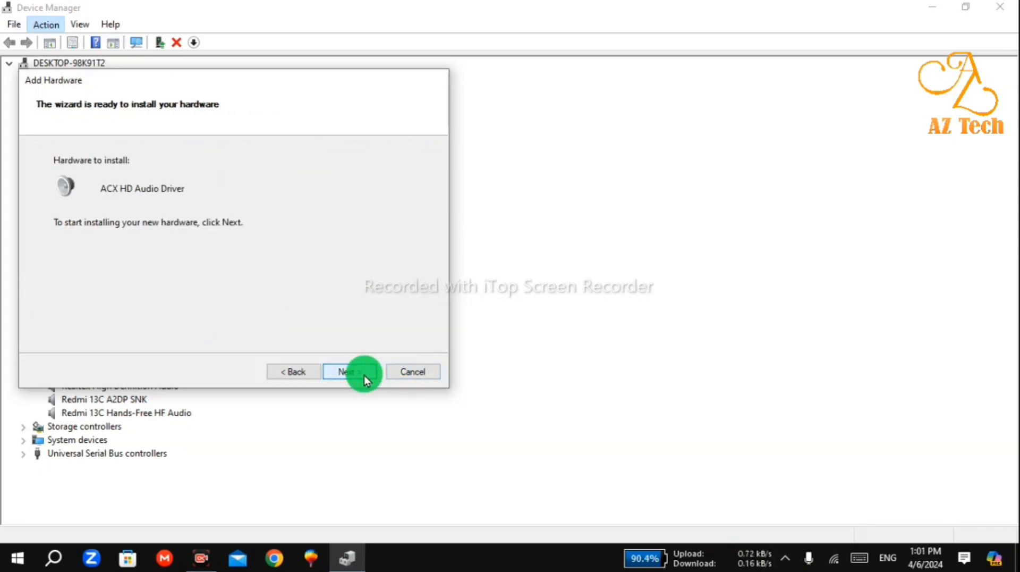
left_click(364, 374)
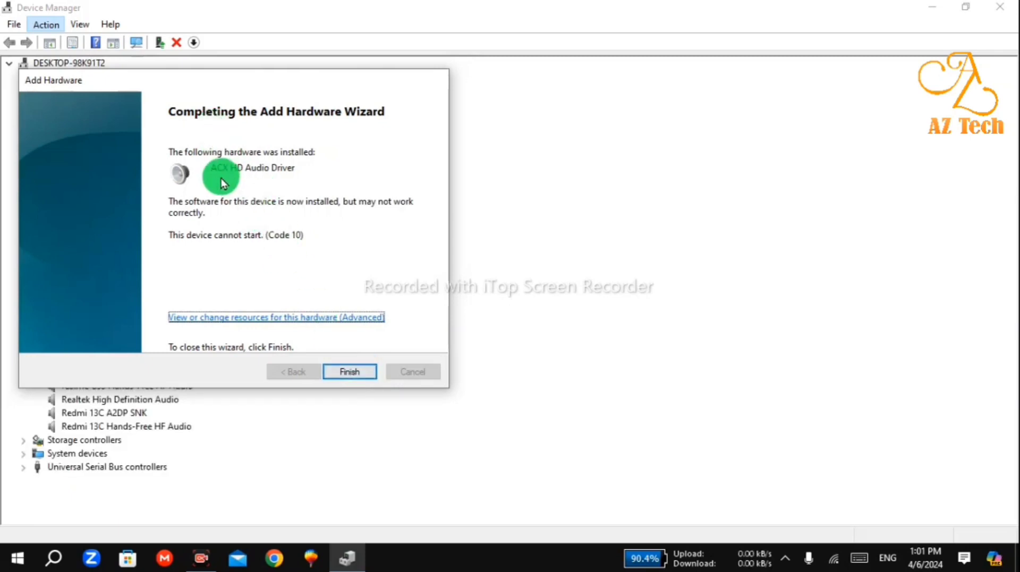
left_click(356, 370)
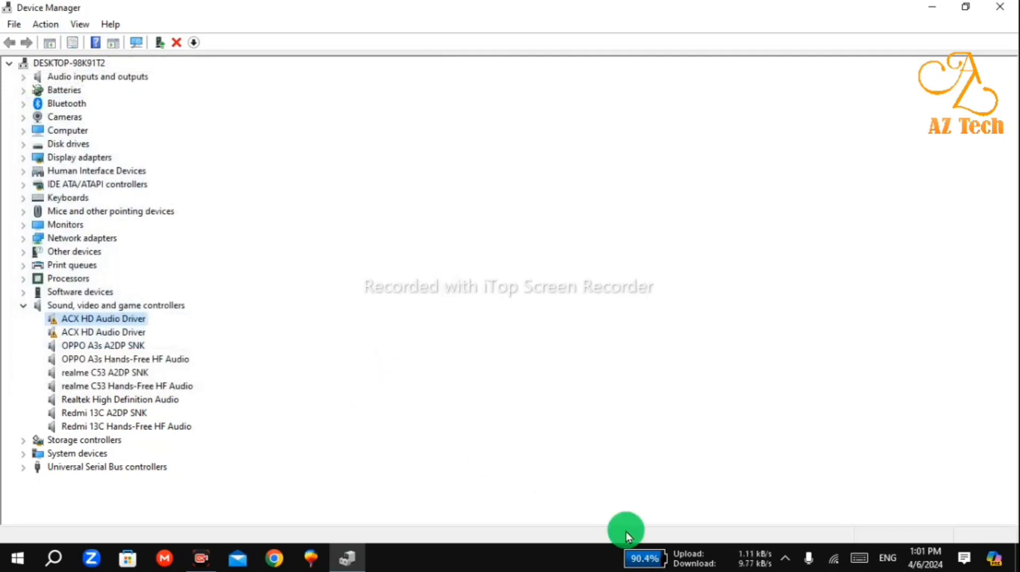